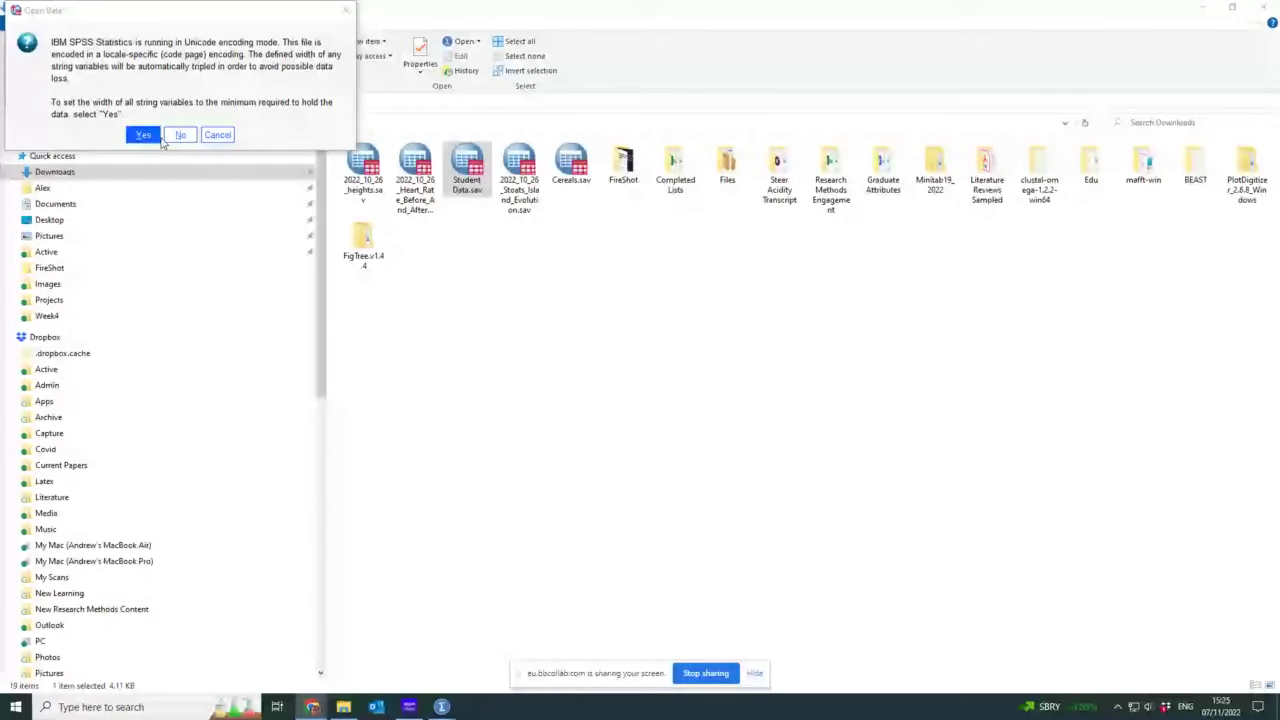
Load Student Data.sav and browse its 107 rows, checking the NA Gender value in row 107.
click(143, 136)
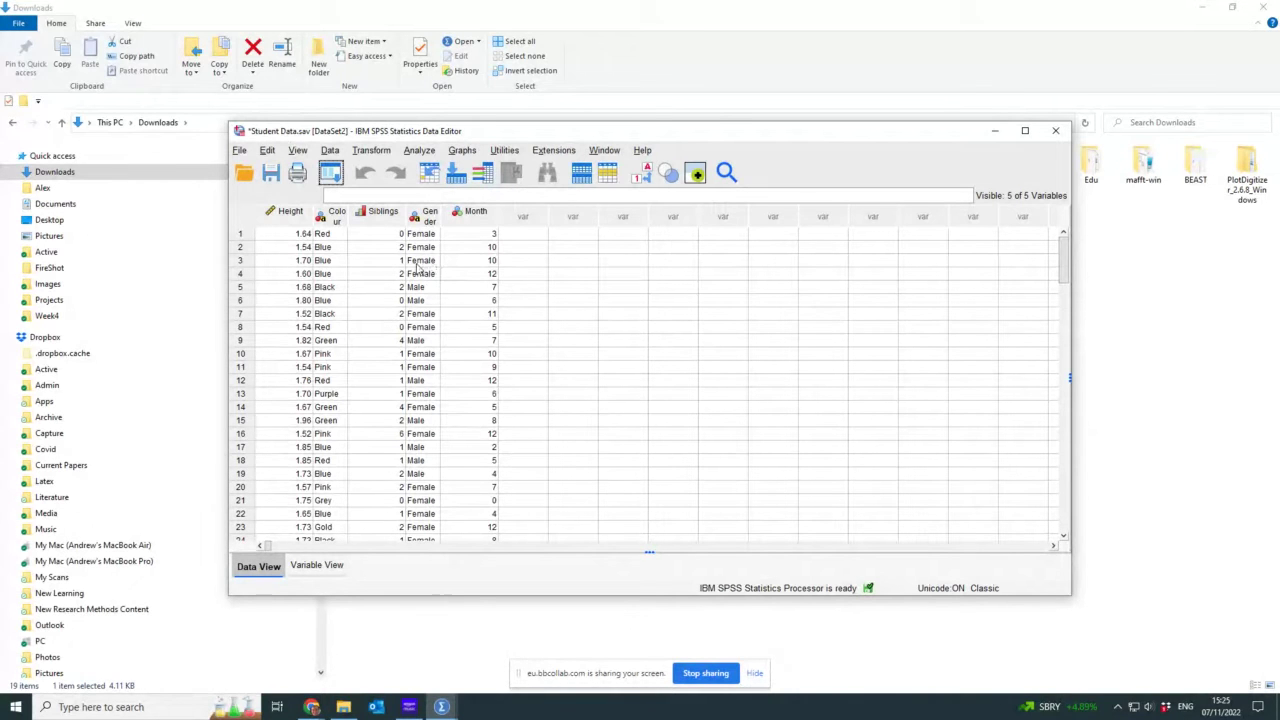
scroll(421, 360, down, 20)
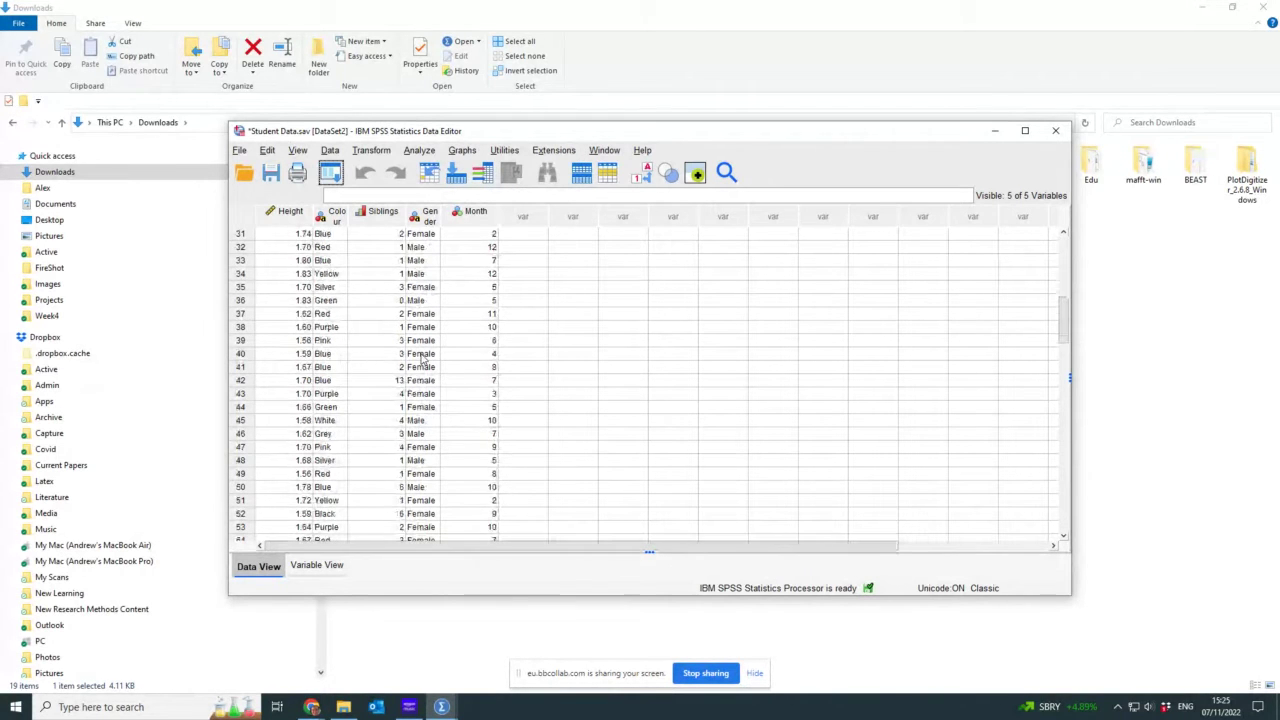
scroll(421, 360, down, 9)
scroll(420, 357, up, 6)
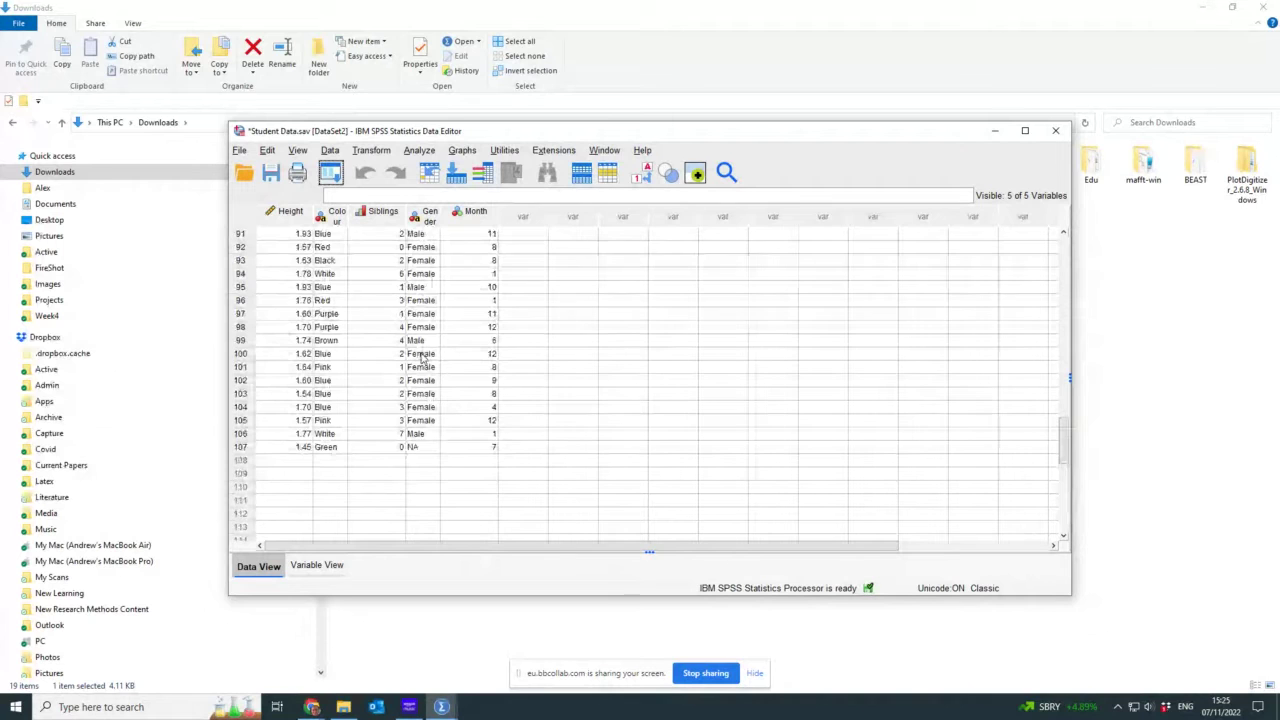
click(421, 451)
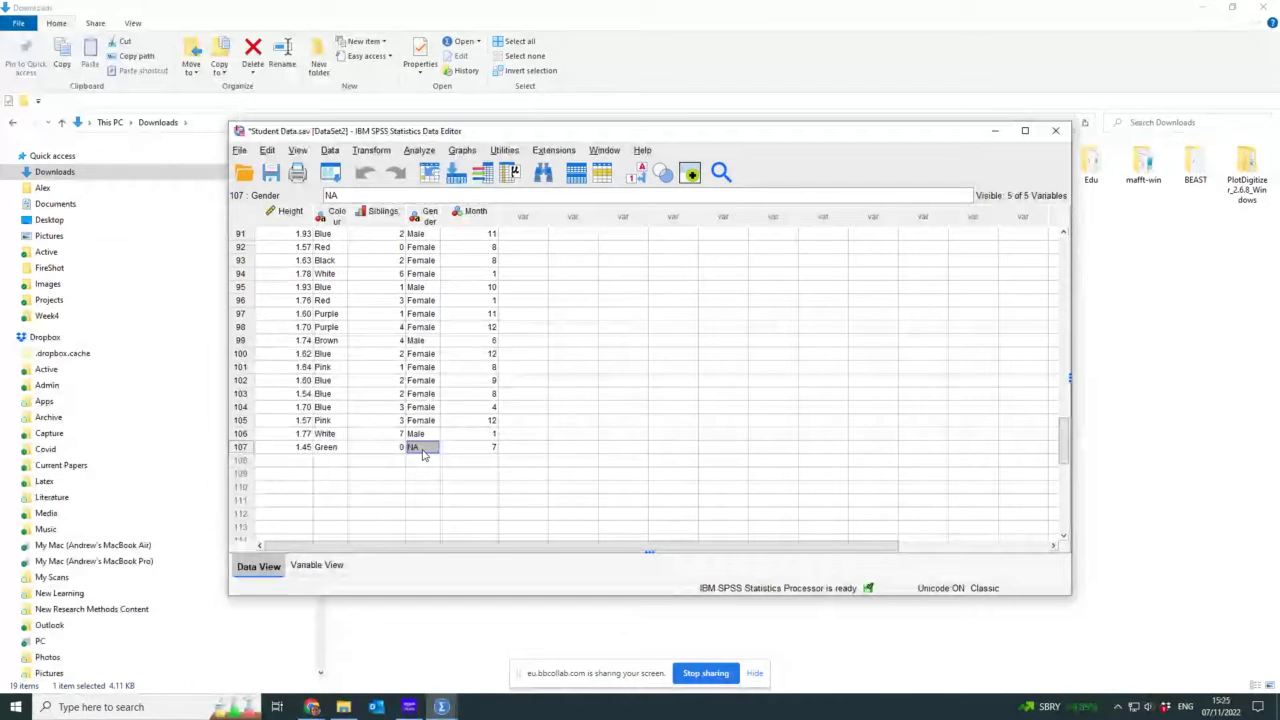
scroll(423, 455, up, 3)
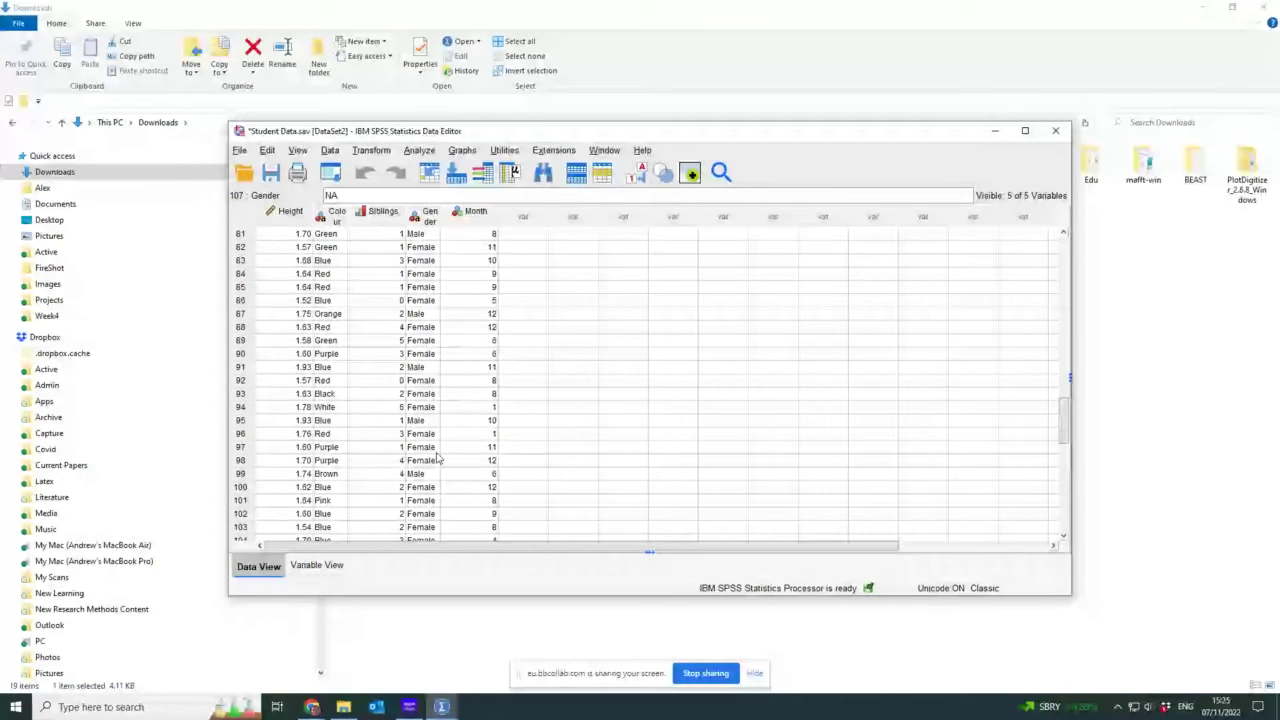
scroll(437, 457, up, 20)
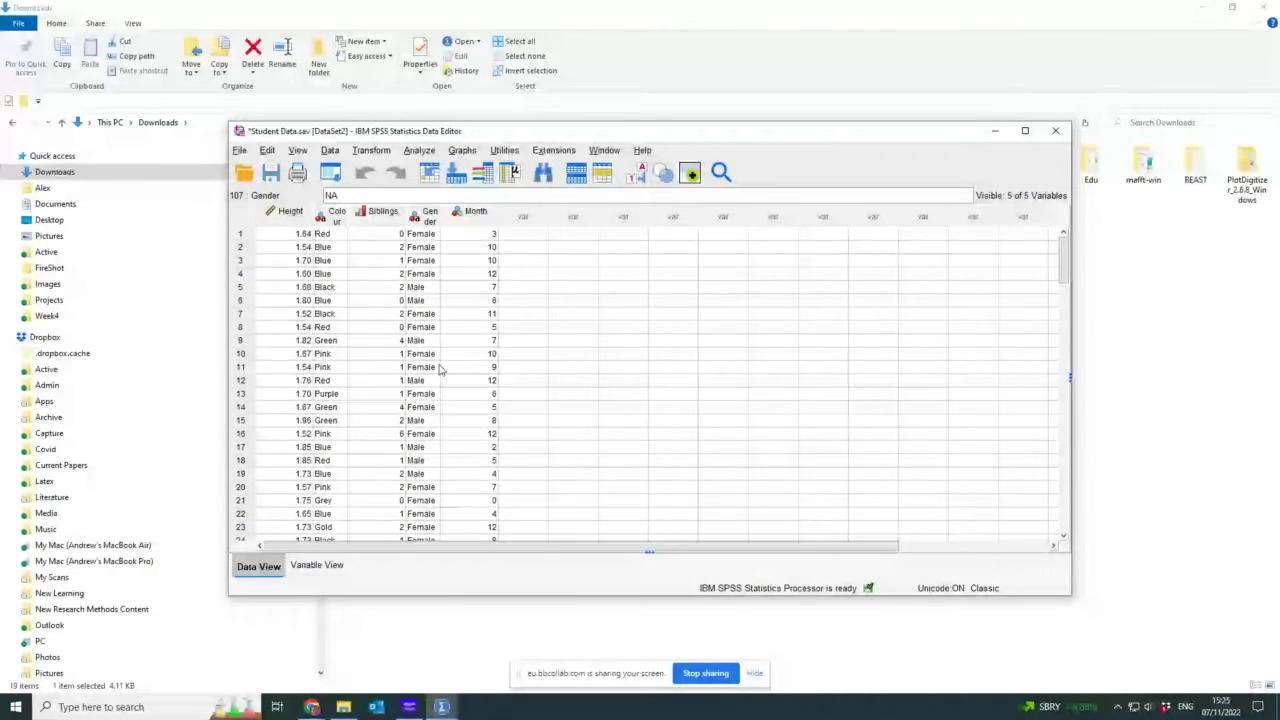
scroll(432, 481, down, 20)
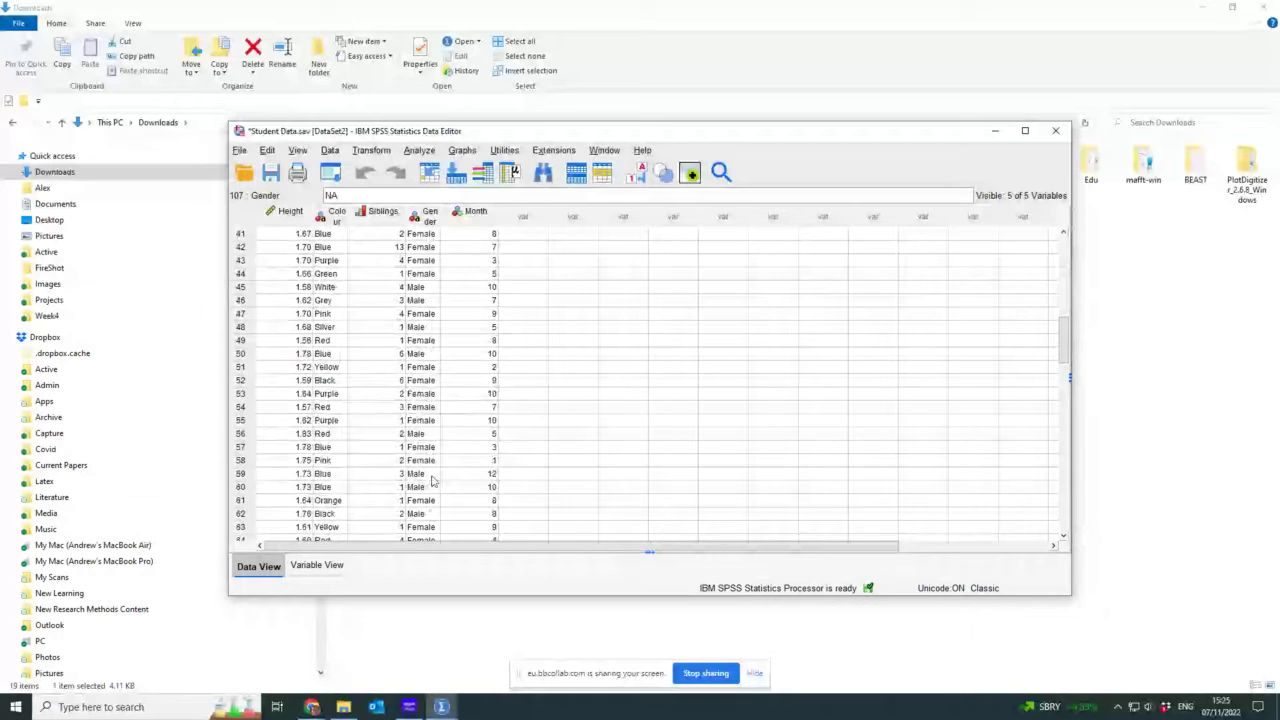
scroll(432, 481, up, 20)
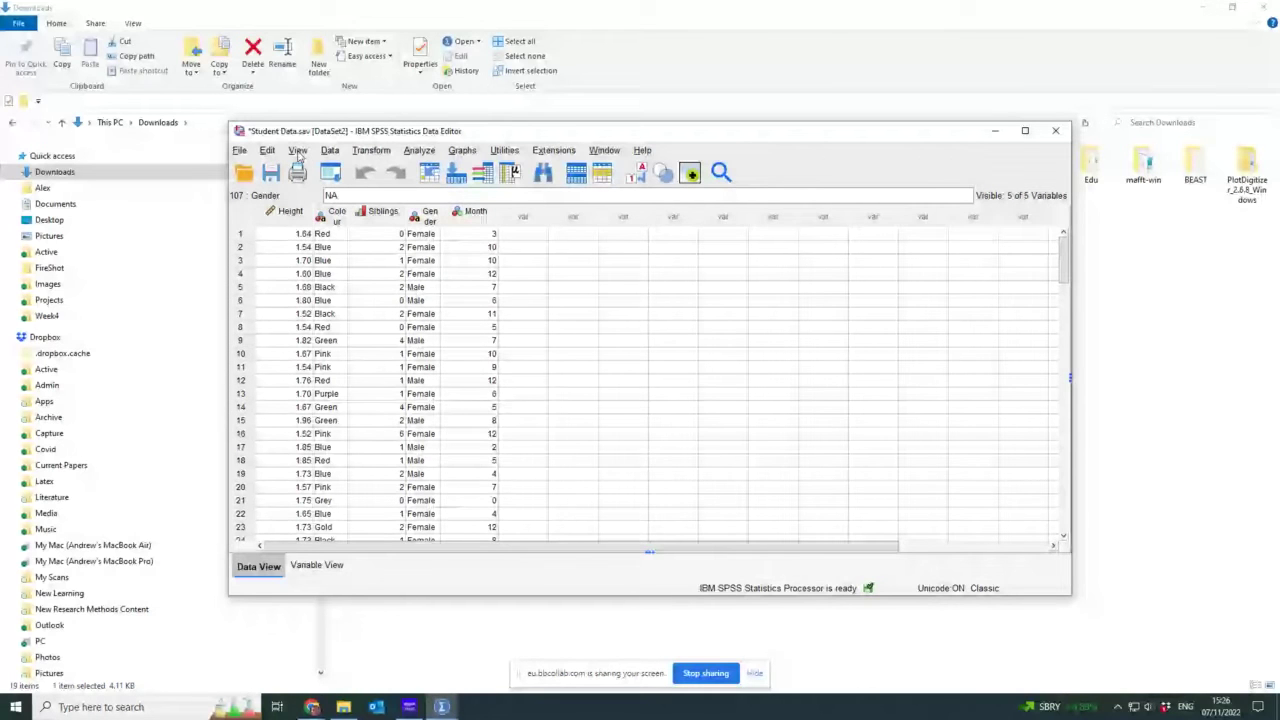
click(297, 150)
click(300, 263)
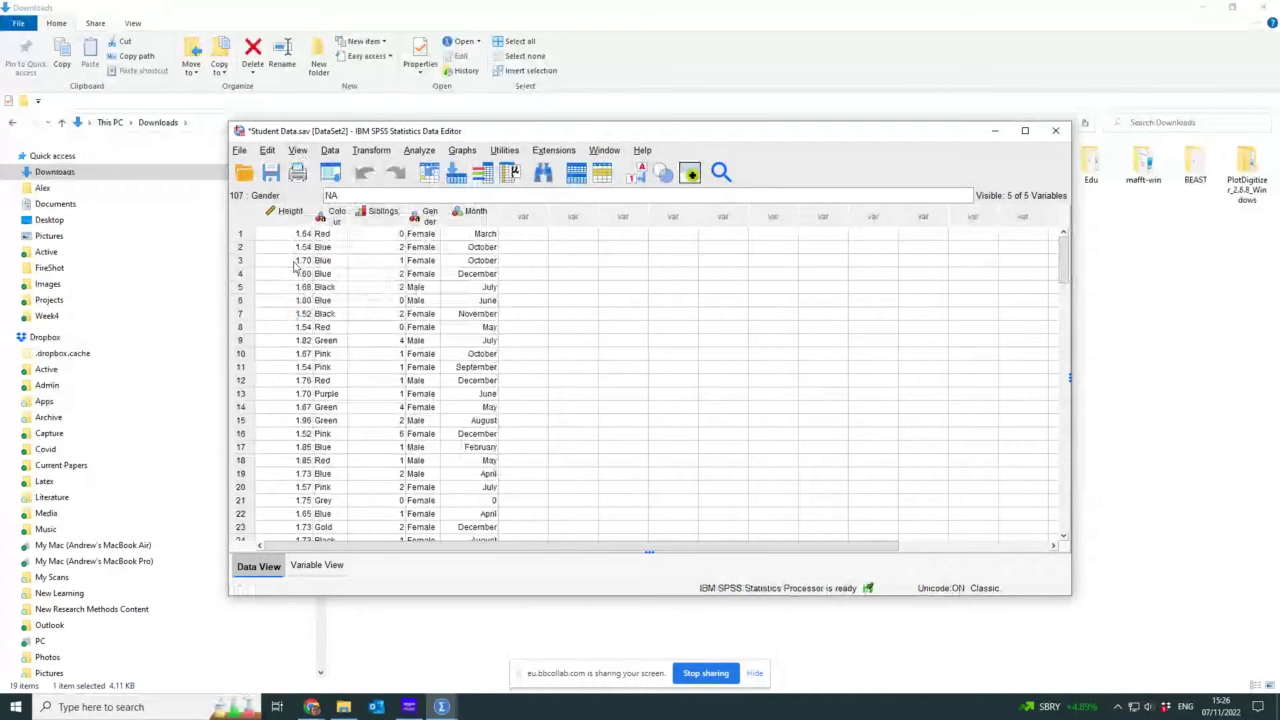
click(299, 150)
click(300, 262)
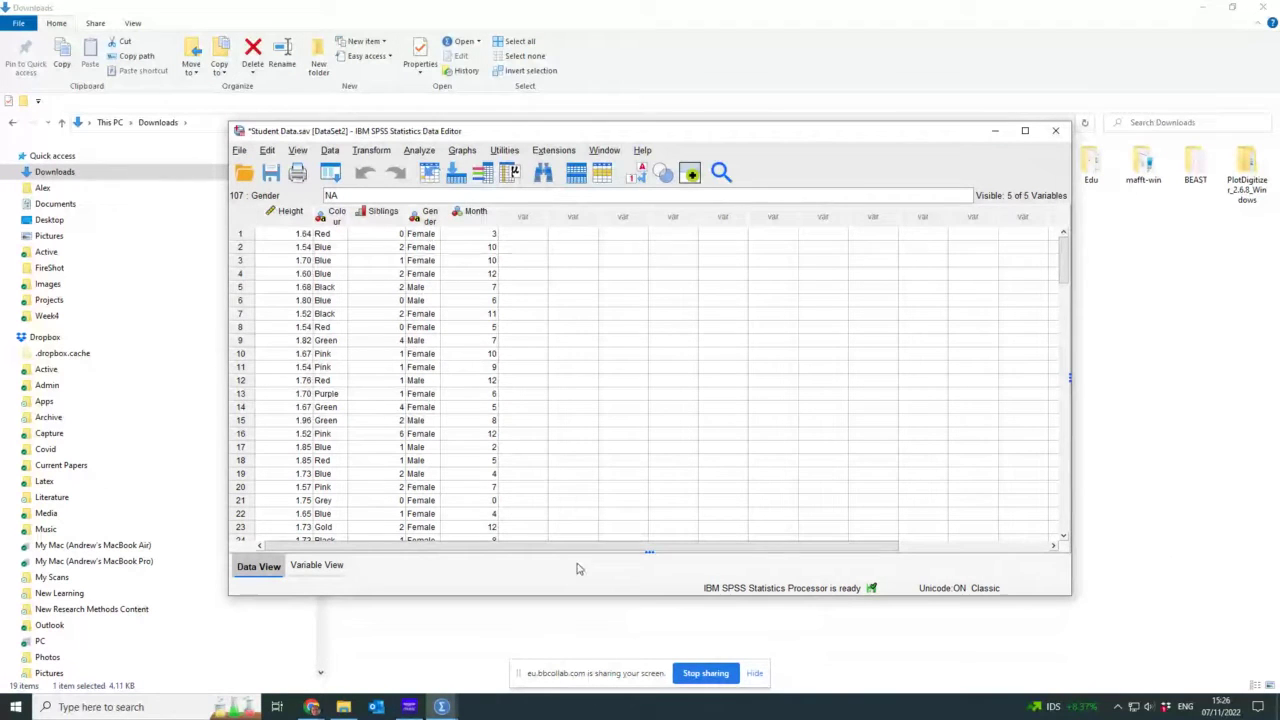
click(318, 565)
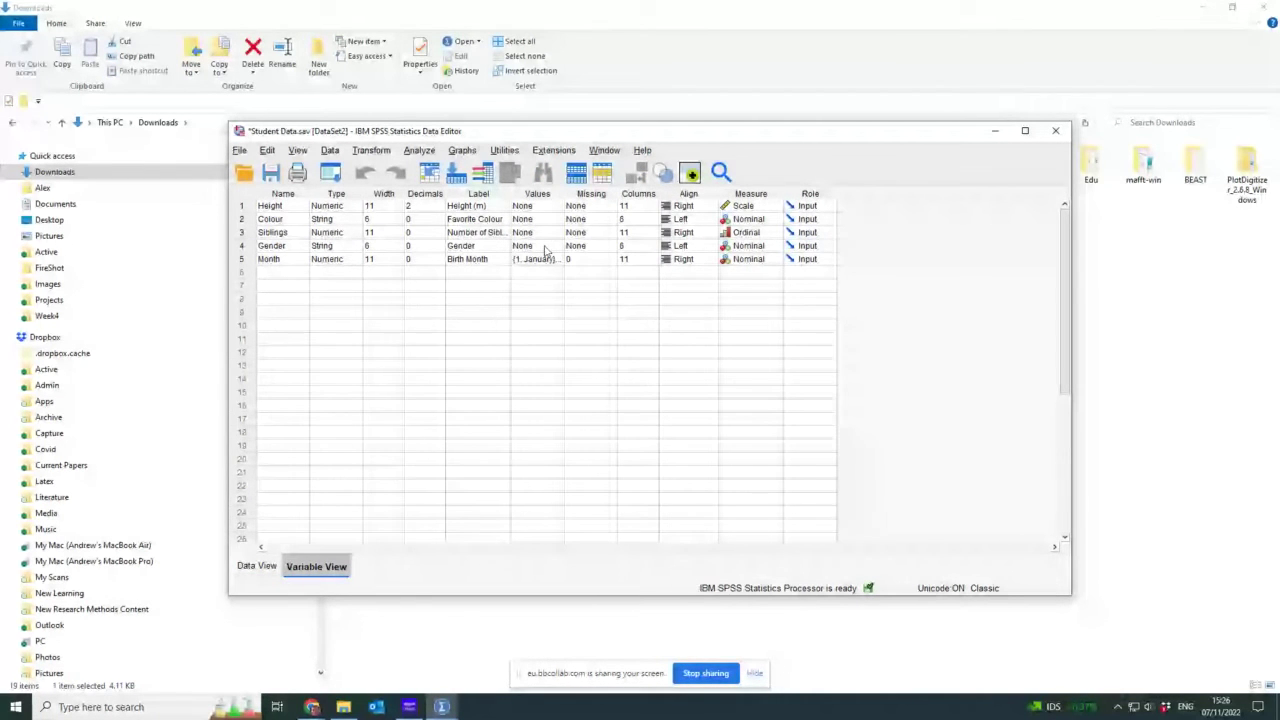
click(257, 566)
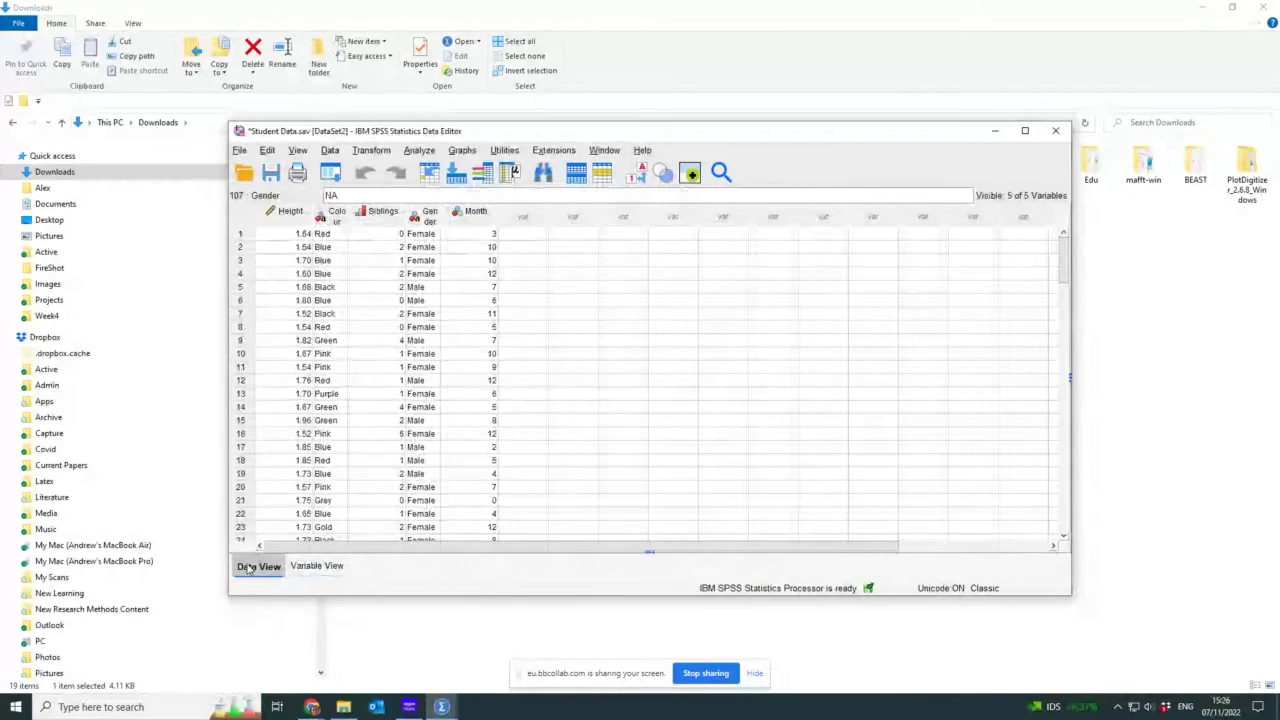
Start an Independent-Samples T Test with Height as test variable and Gender as grouping variable.
click(418, 151)
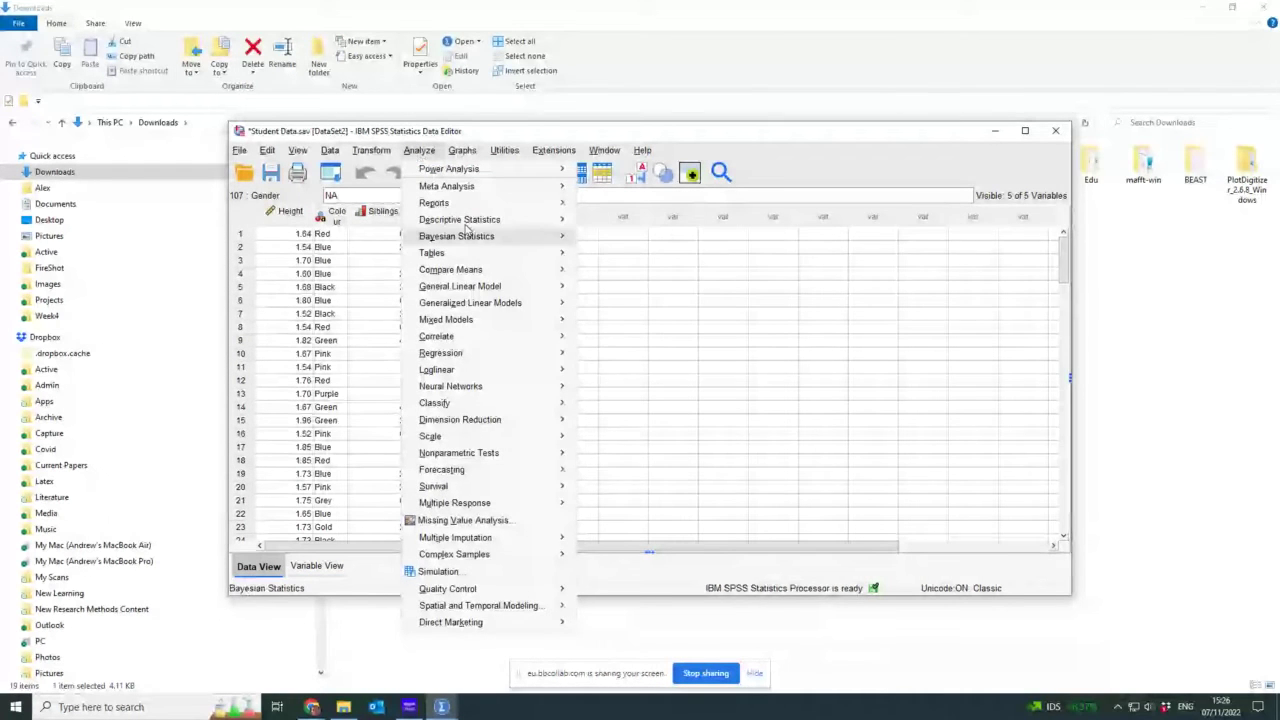
mouse_move(467, 224)
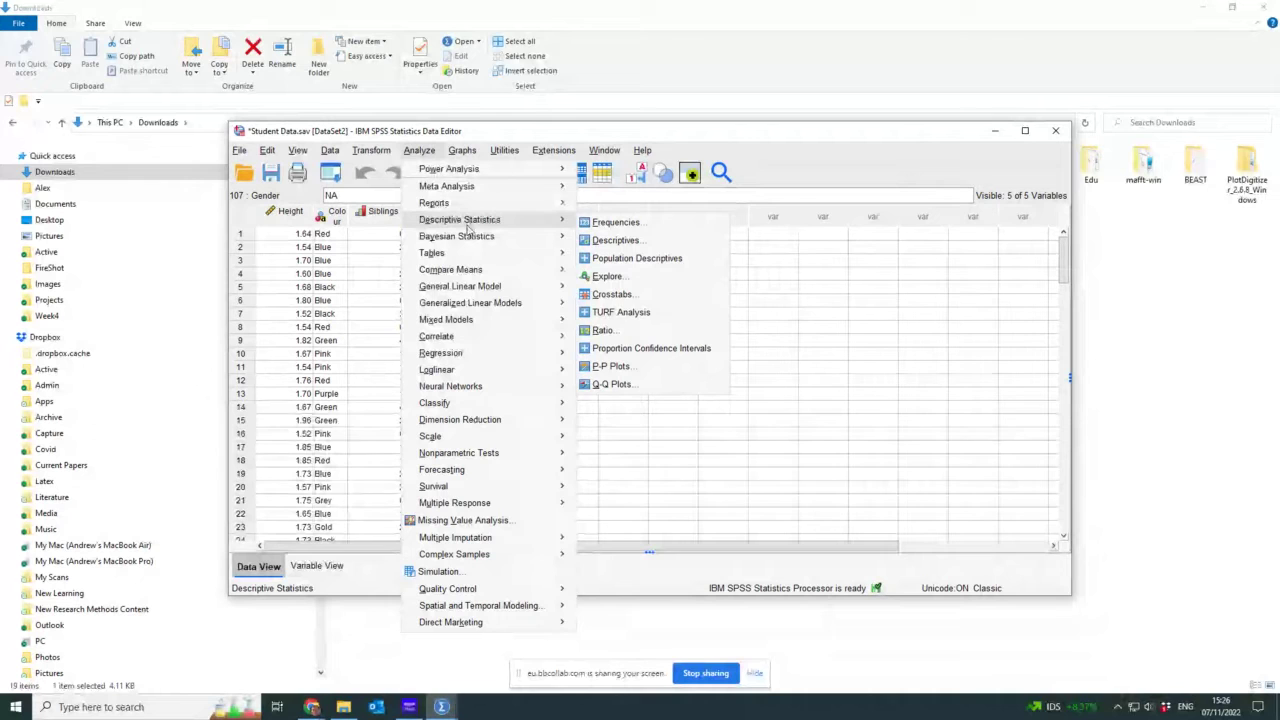
mouse_move(468, 270)
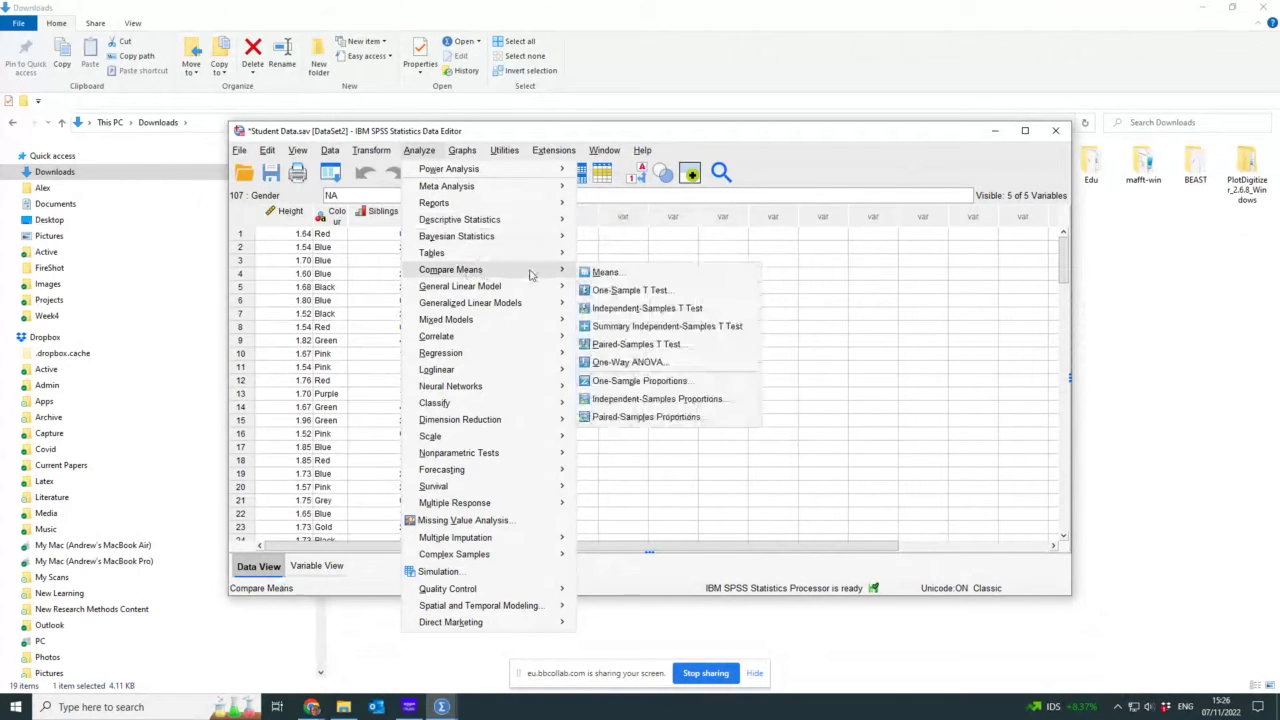
click(630, 308)
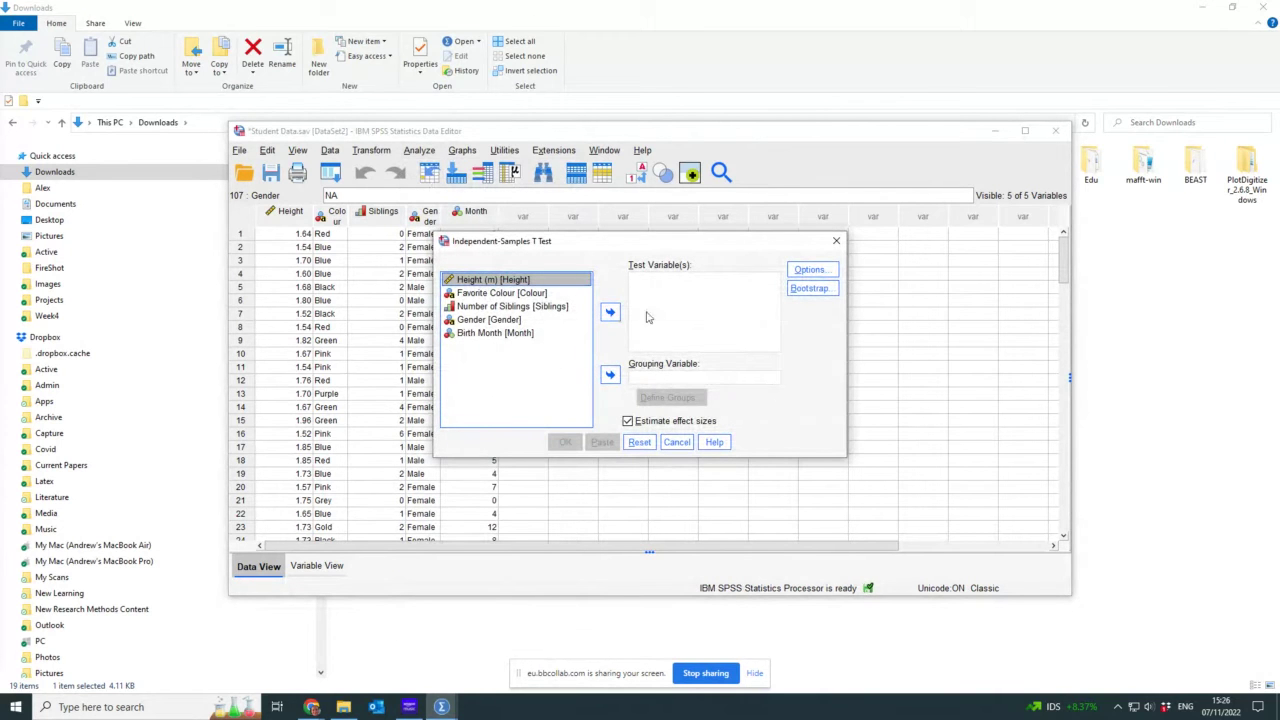
click(607, 318)
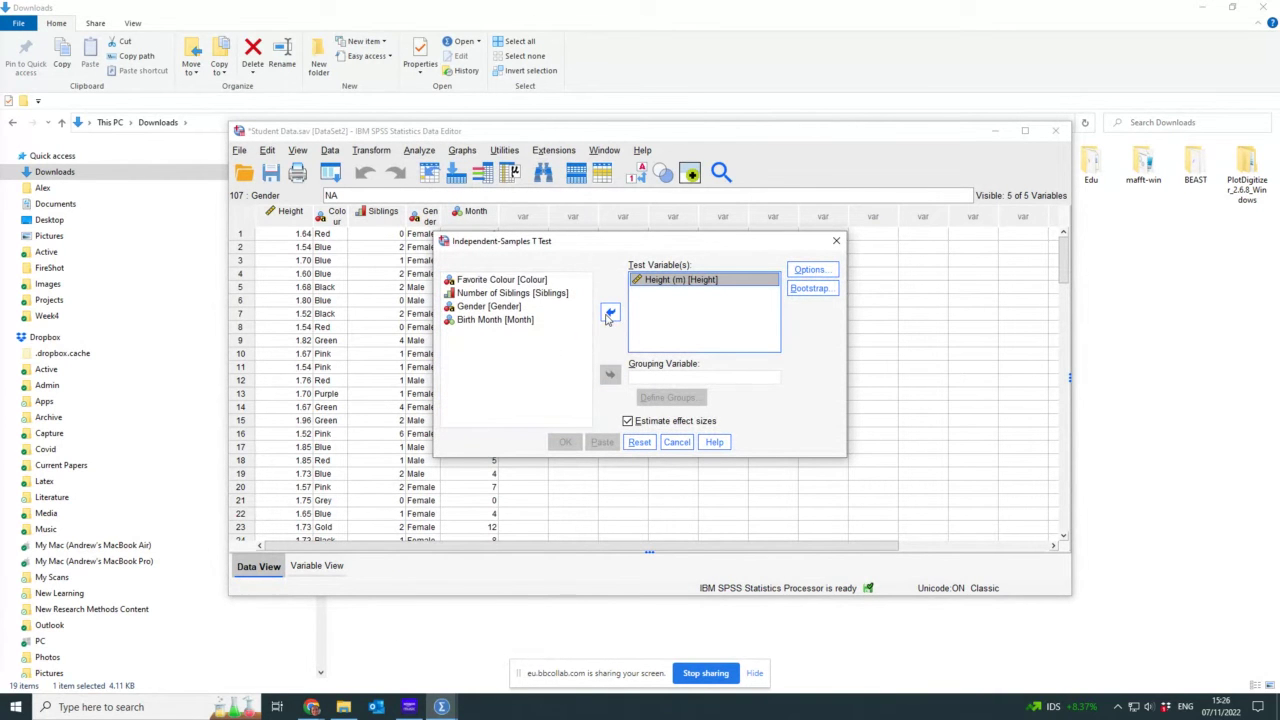
click(490, 306)
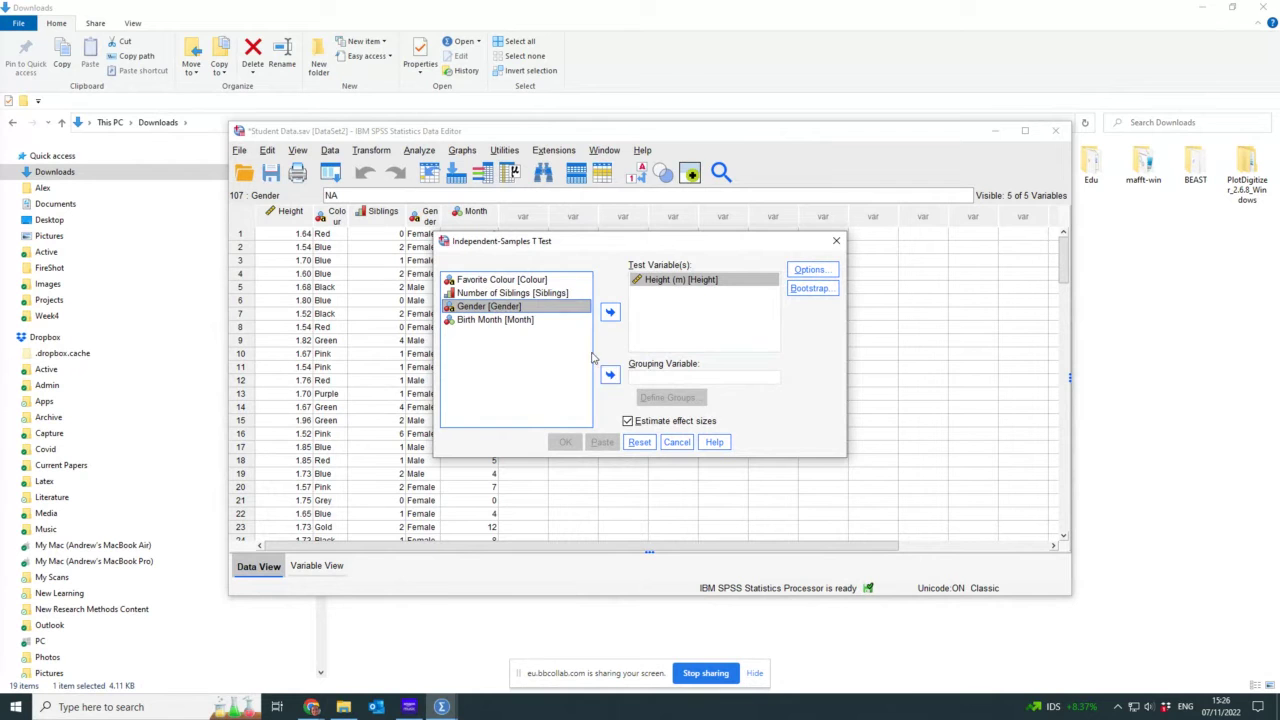
click(610, 374)
Define the Gender groups as Female for Group 1 and Male for Group 2.
click(682, 400)
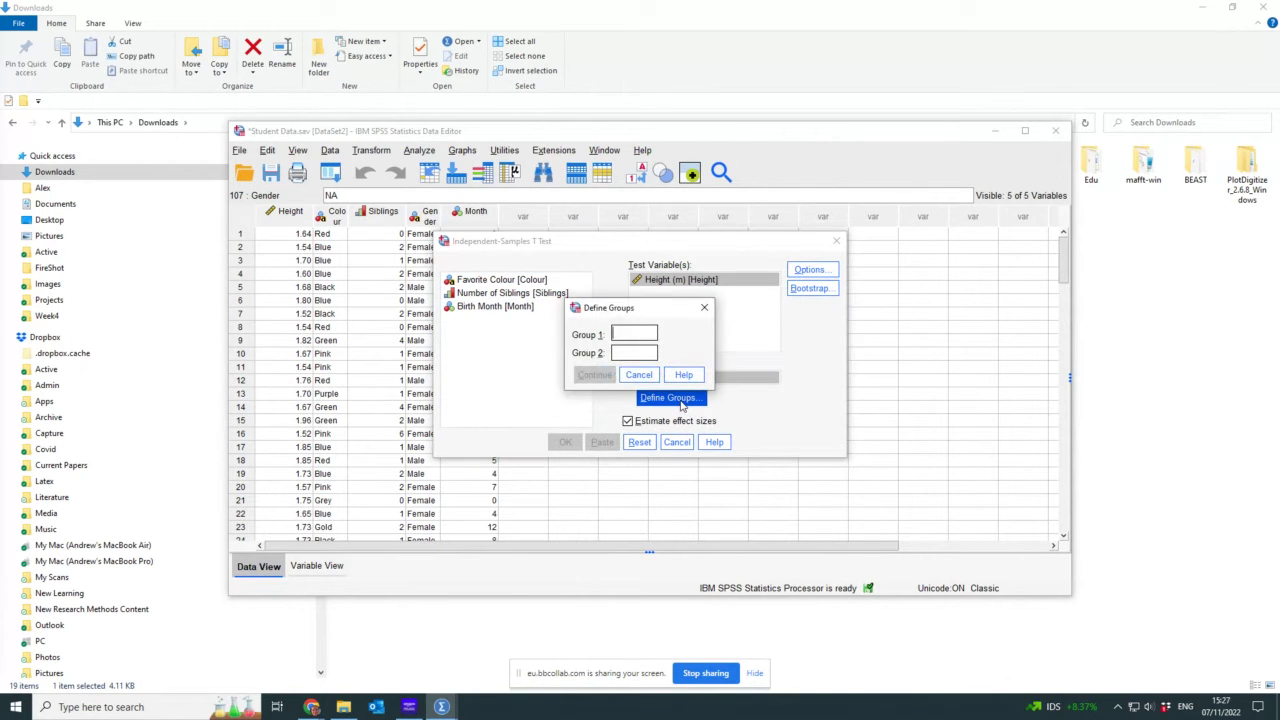
text(Female)
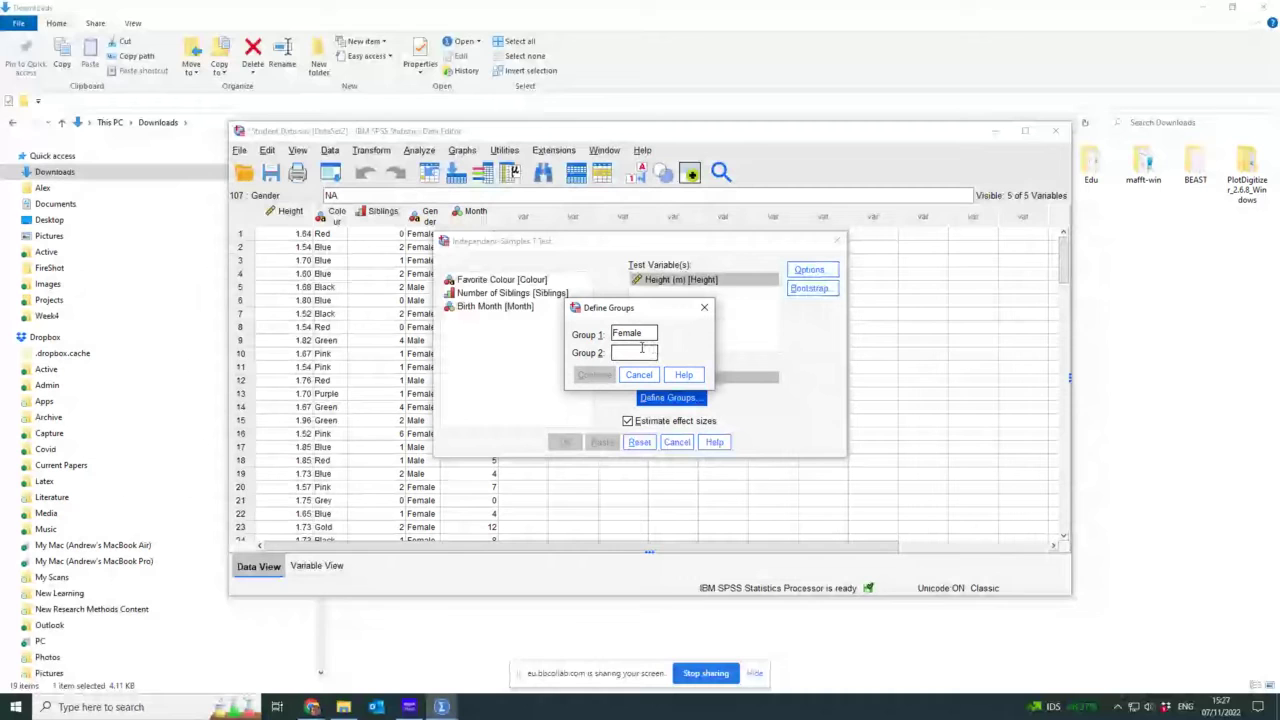
click(645, 352)
text(Male)
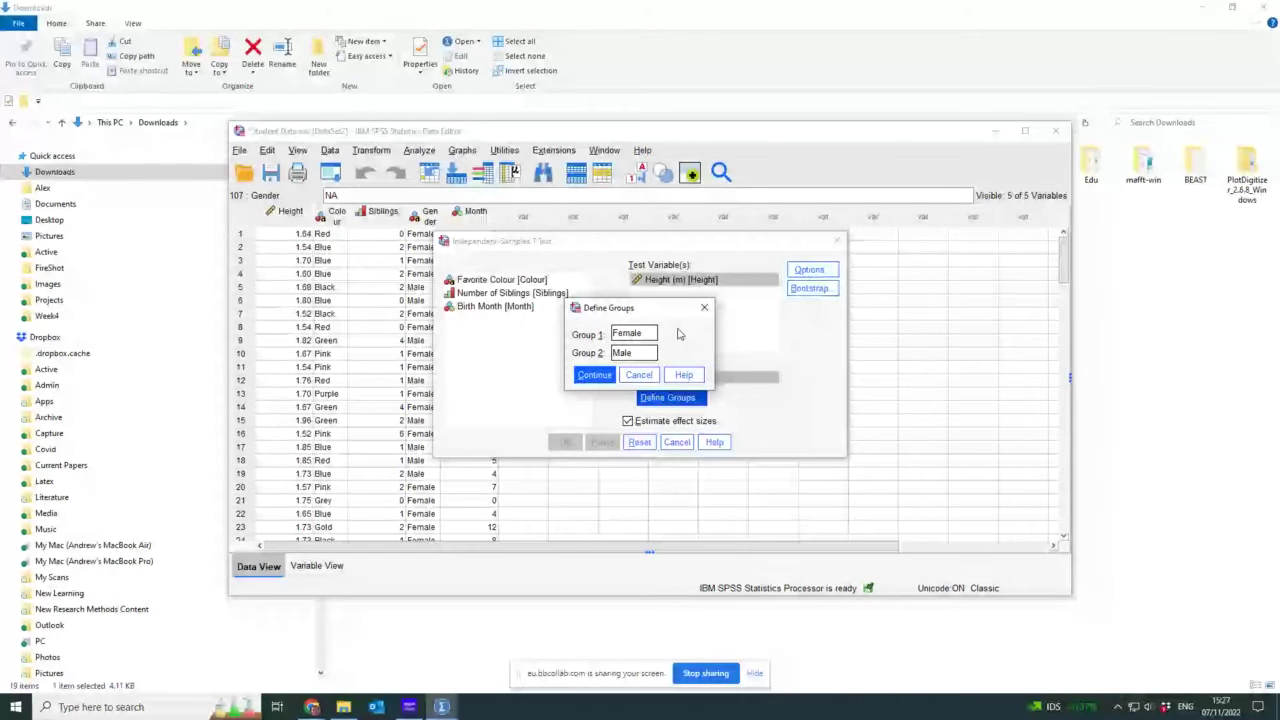
click(596, 376)
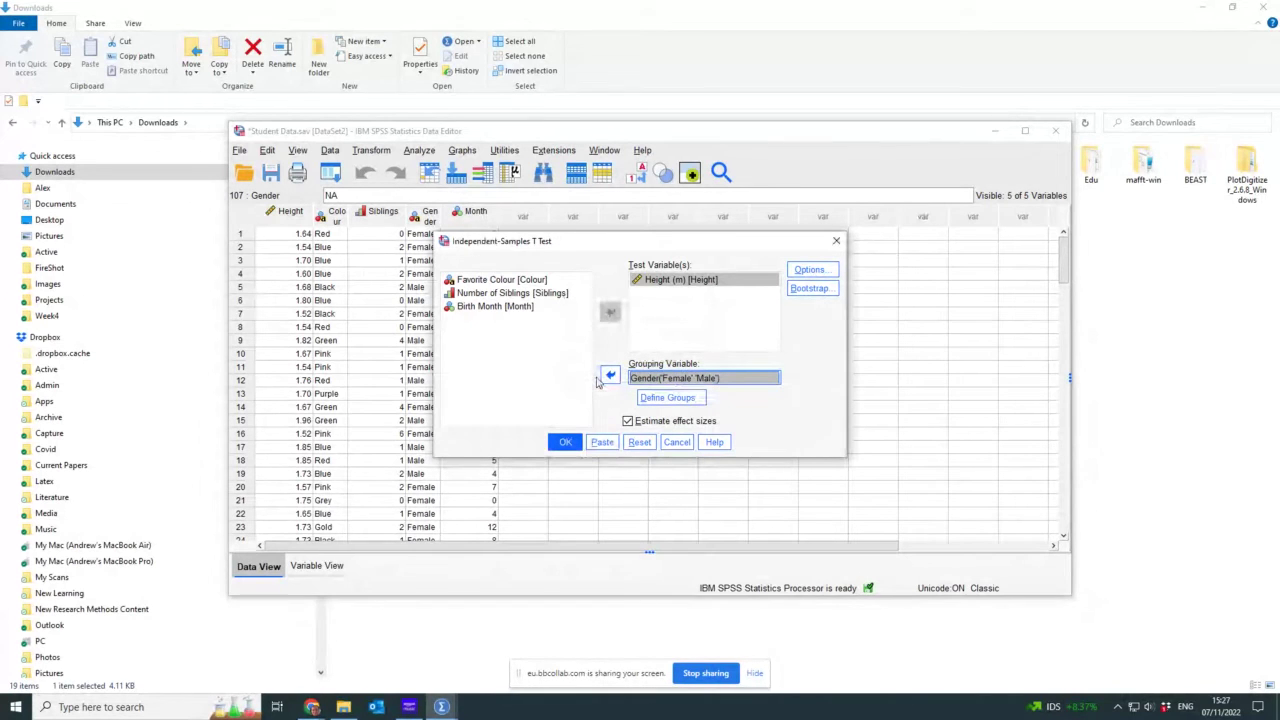
Turn off effect size estimates and run the t-test.
click(567, 444)
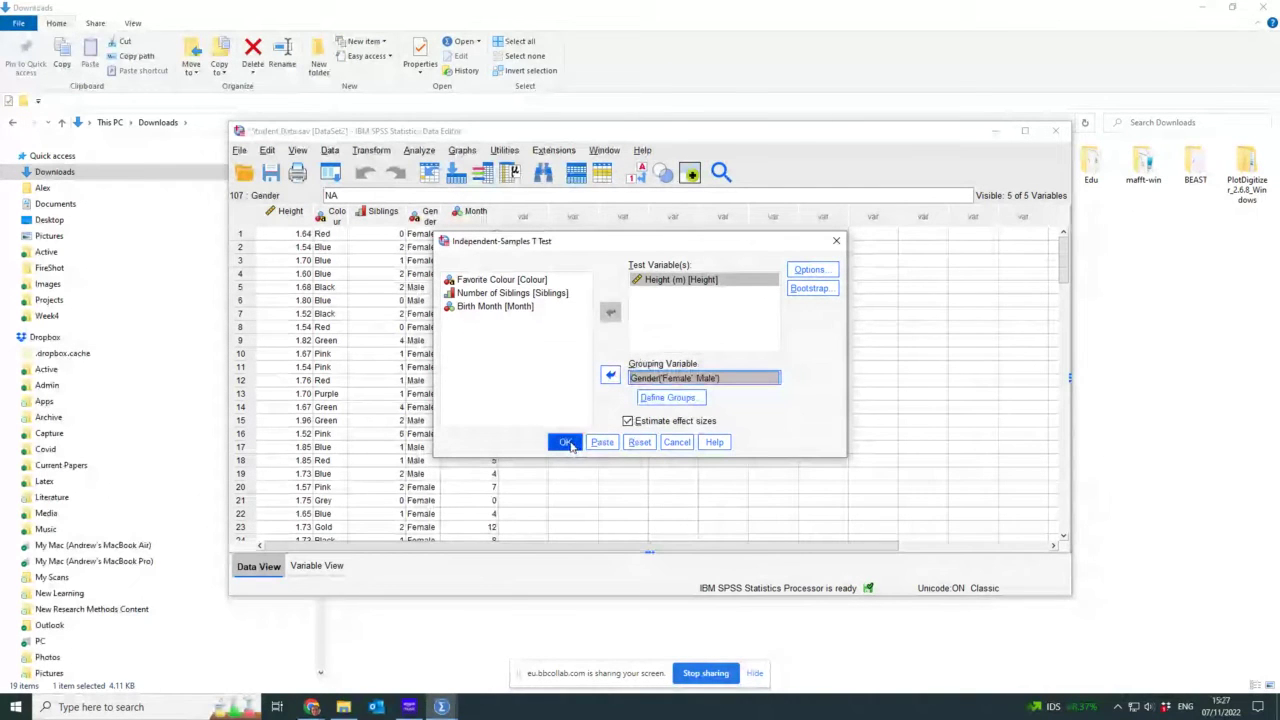
click(629, 421)
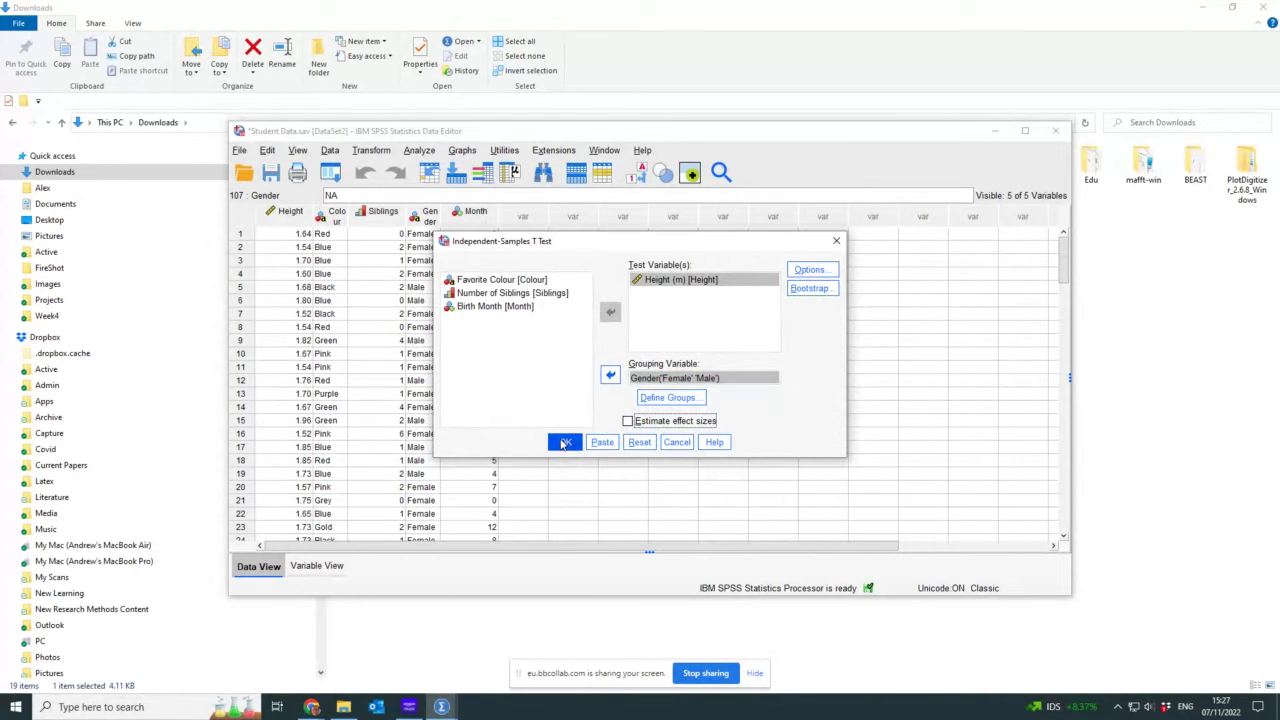
click(565, 444)
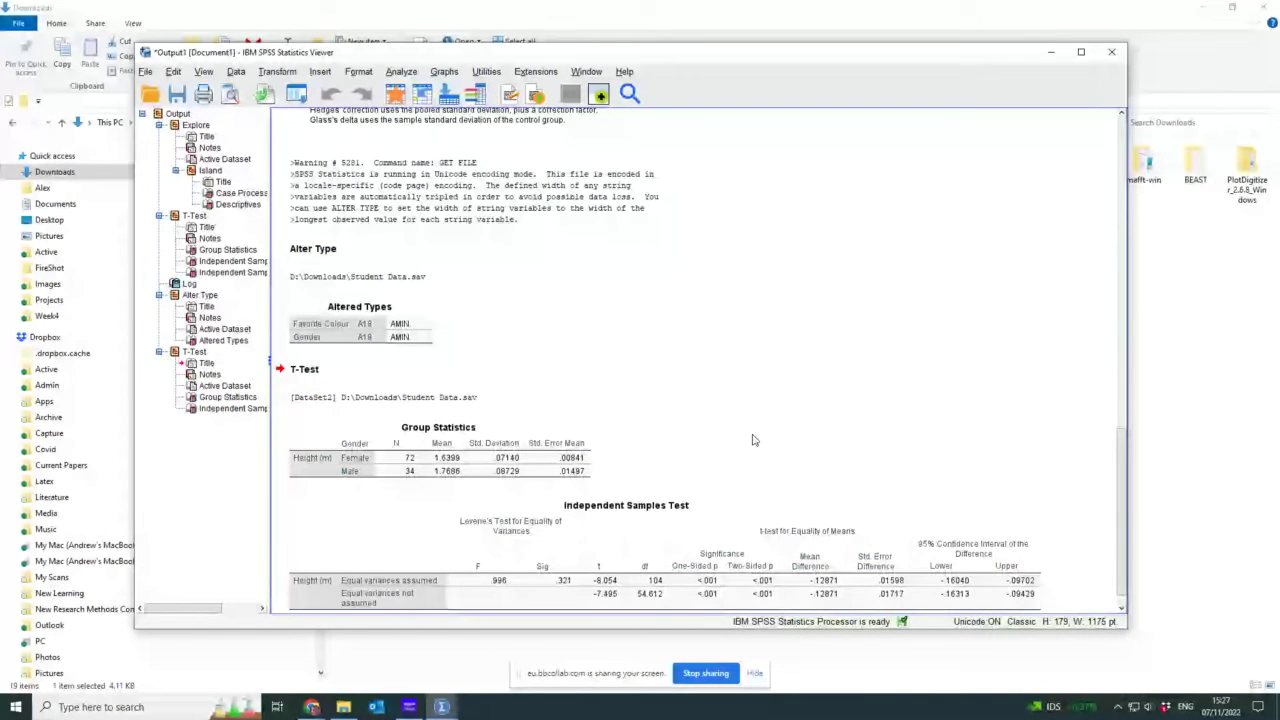
scroll(352, 391, down, 1)
click(352, 391)
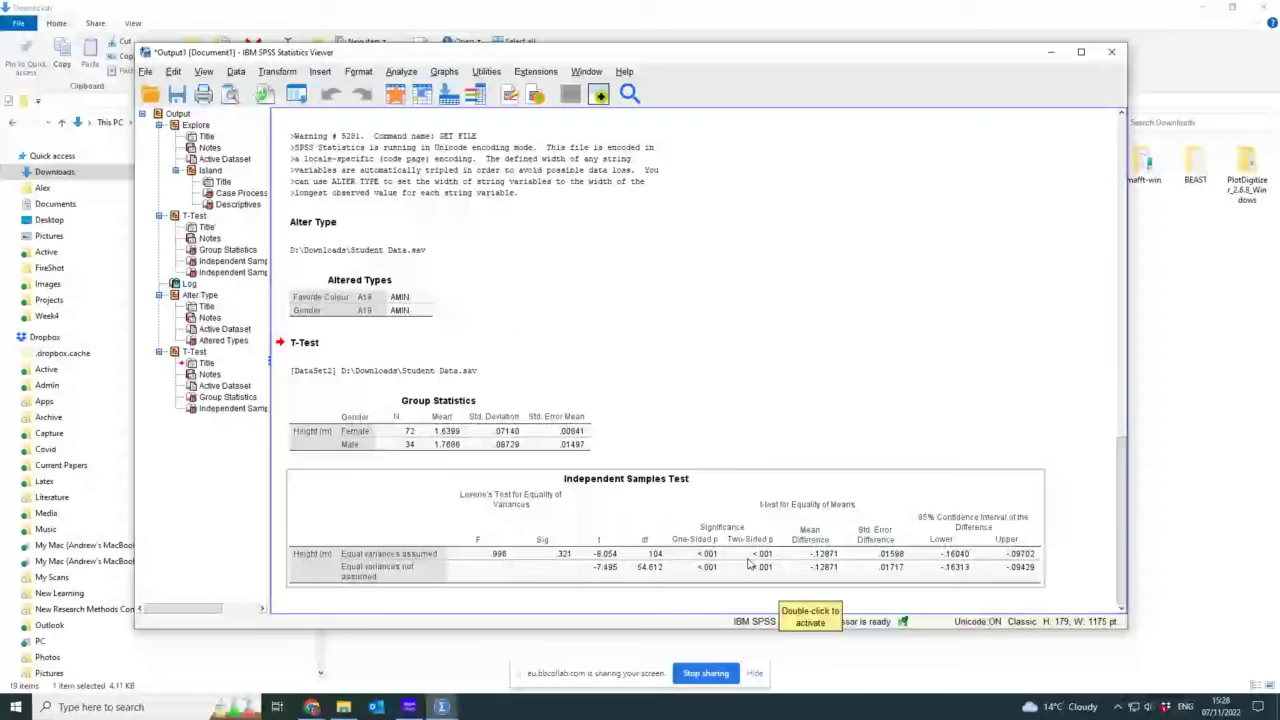
Open the Independent Samples Test table in the pivot editor and inspect the full-precision two-sided p-value.
double_click(749, 565)
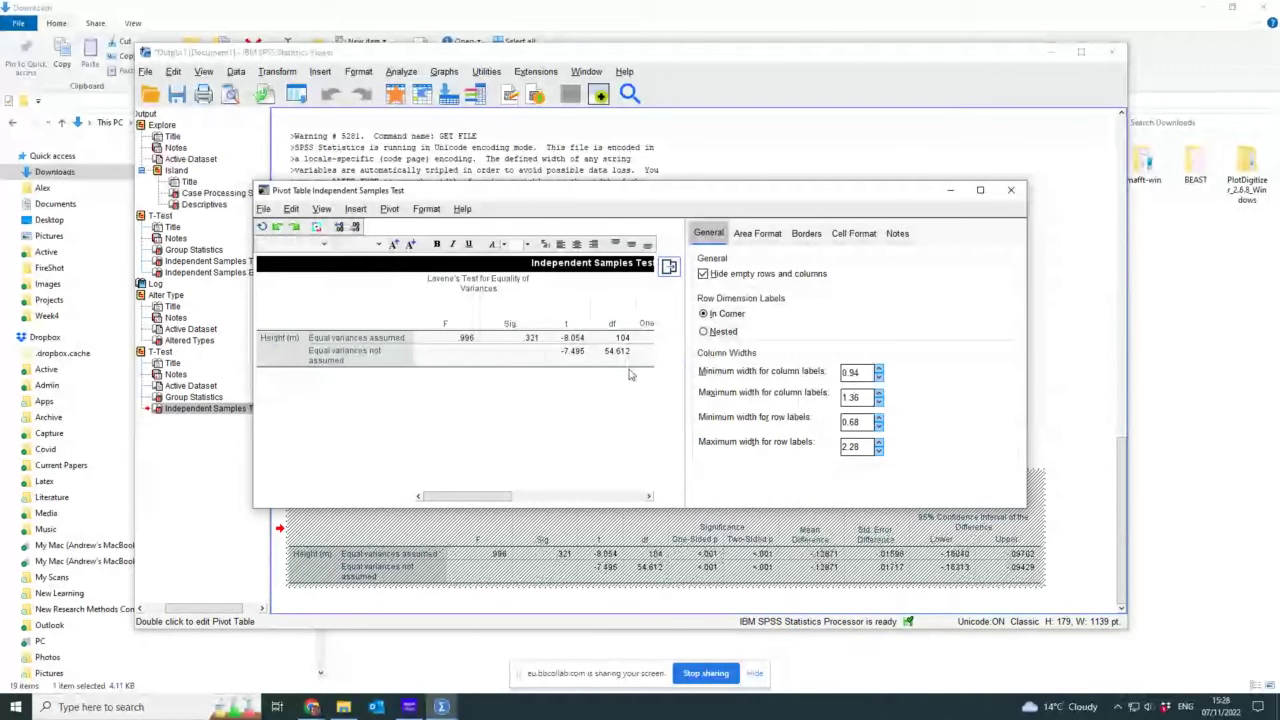
drag(496, 496, 558, 498)
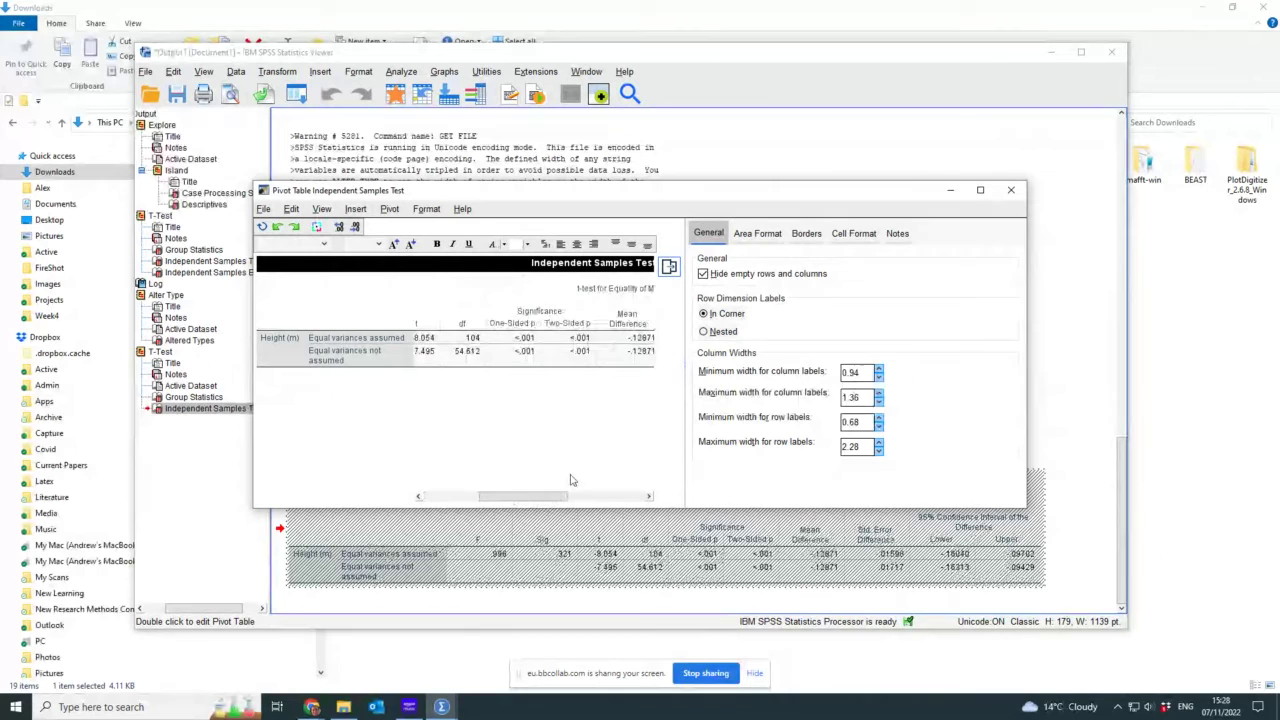
double_click(585, 355)
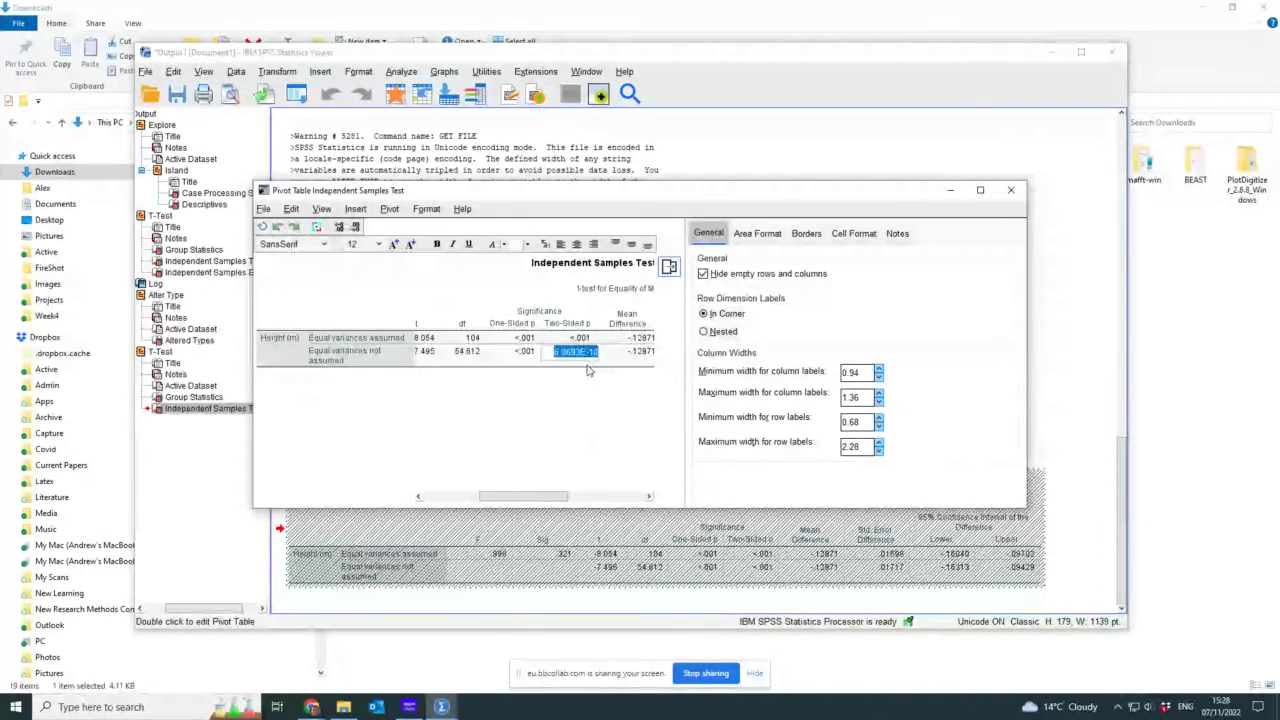
drag(543, 497, 537, 497)
click(587, 352)
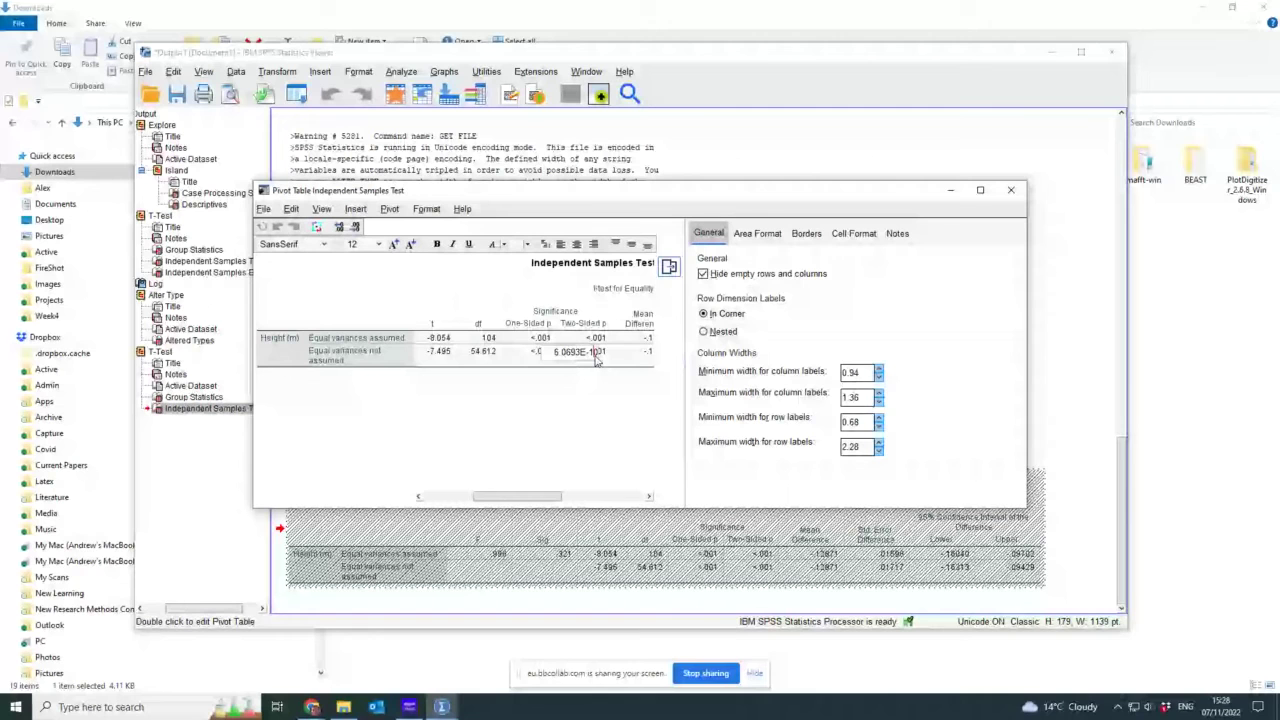
click(564, 425)
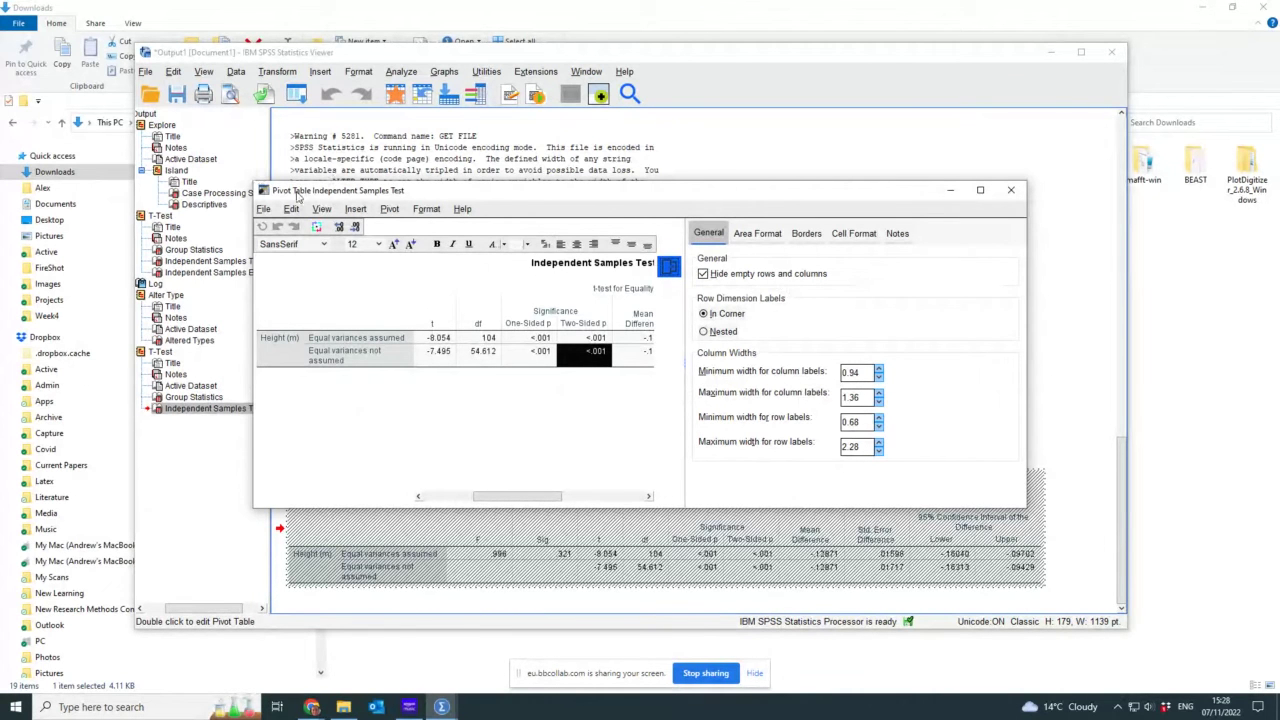
Close the pivot table editor and return to the t-test output in the Viewer.
click(1017, 190)
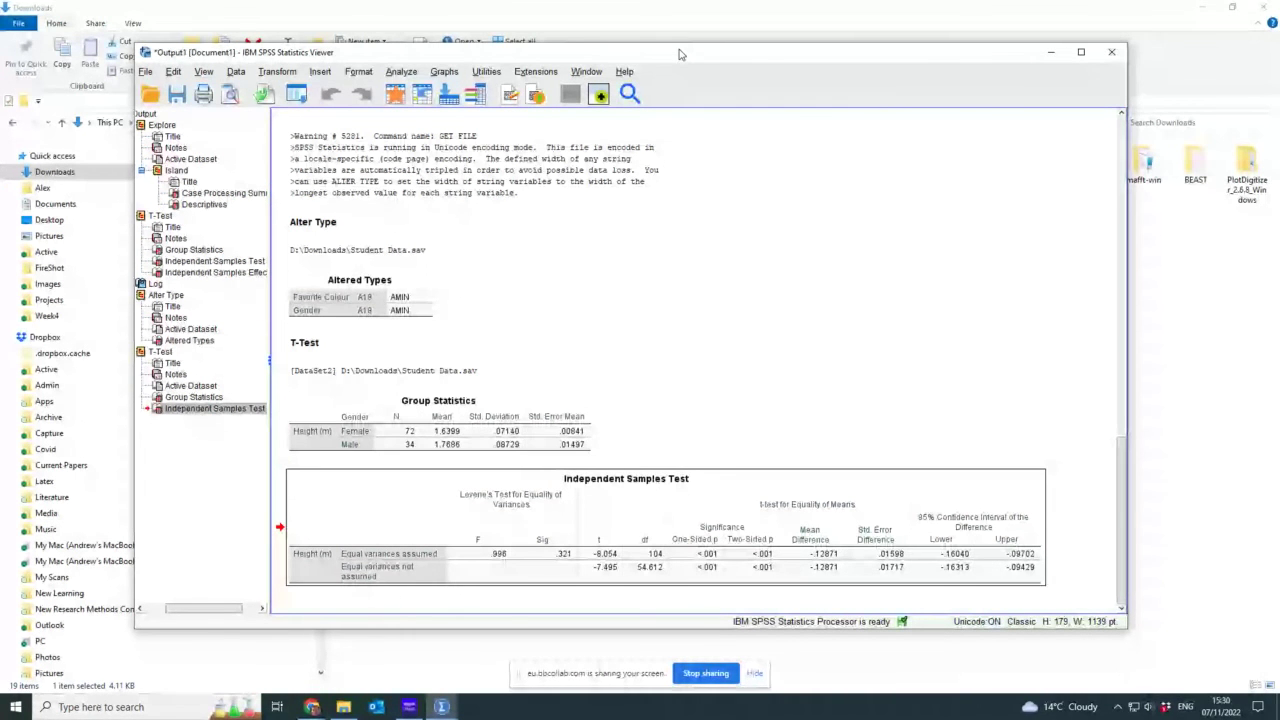
click(687, 162)
click(734, 316)
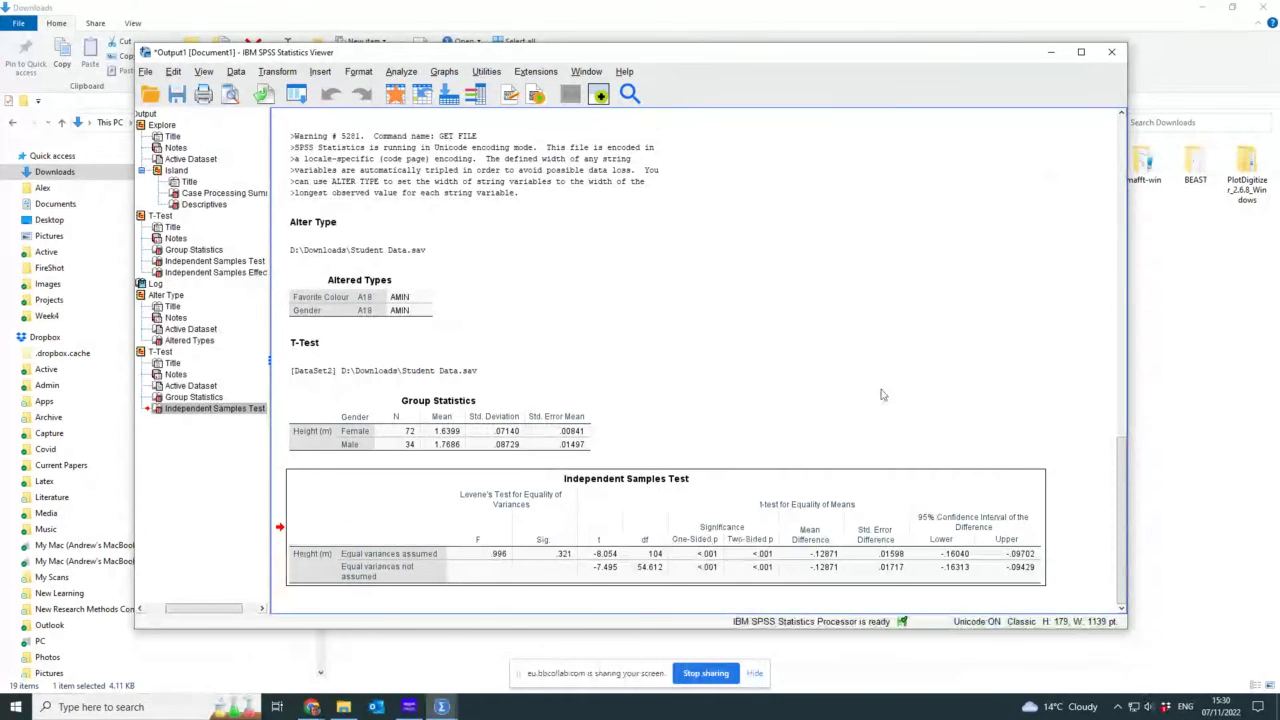